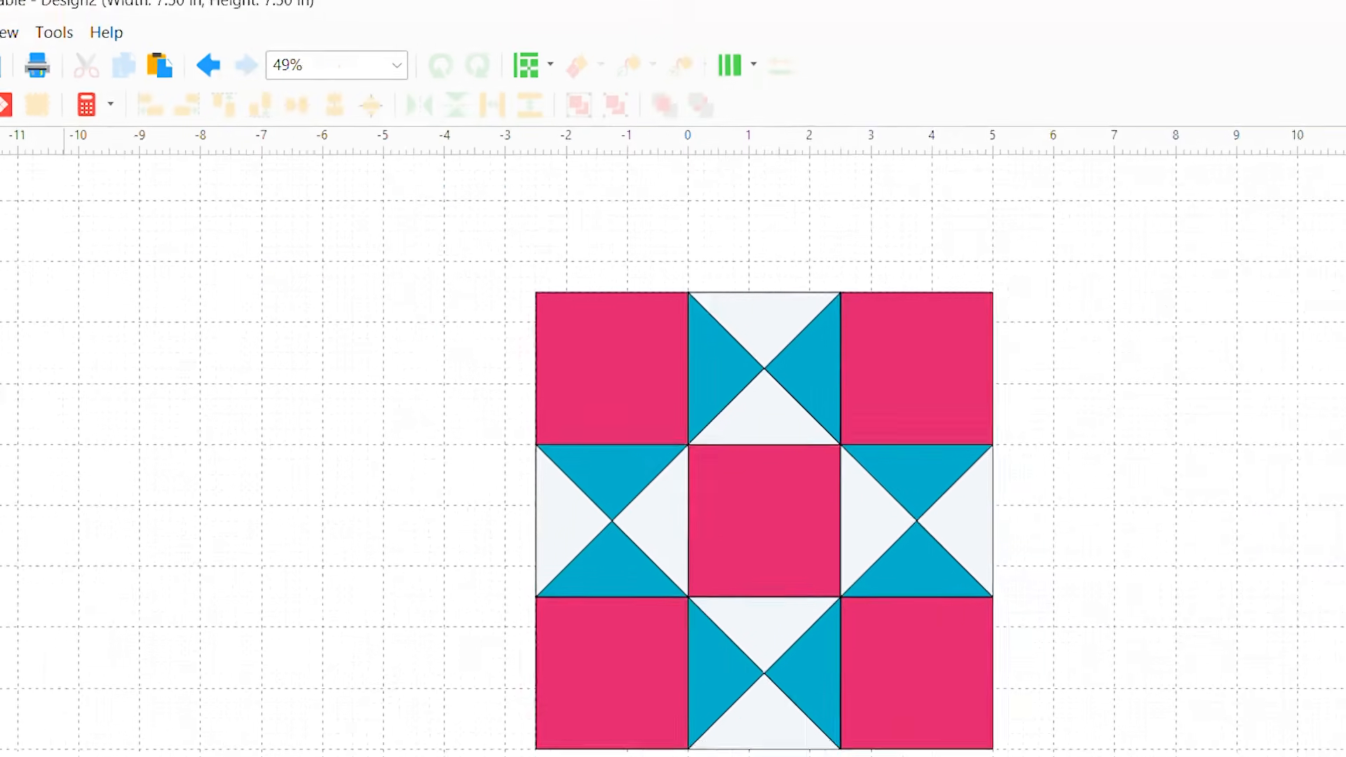
Insert a GO! Strip Cutter-1 ¾" (1 ¼" Finished) strip from the cutting dies with a length of 7.5 in
click(191, 247)
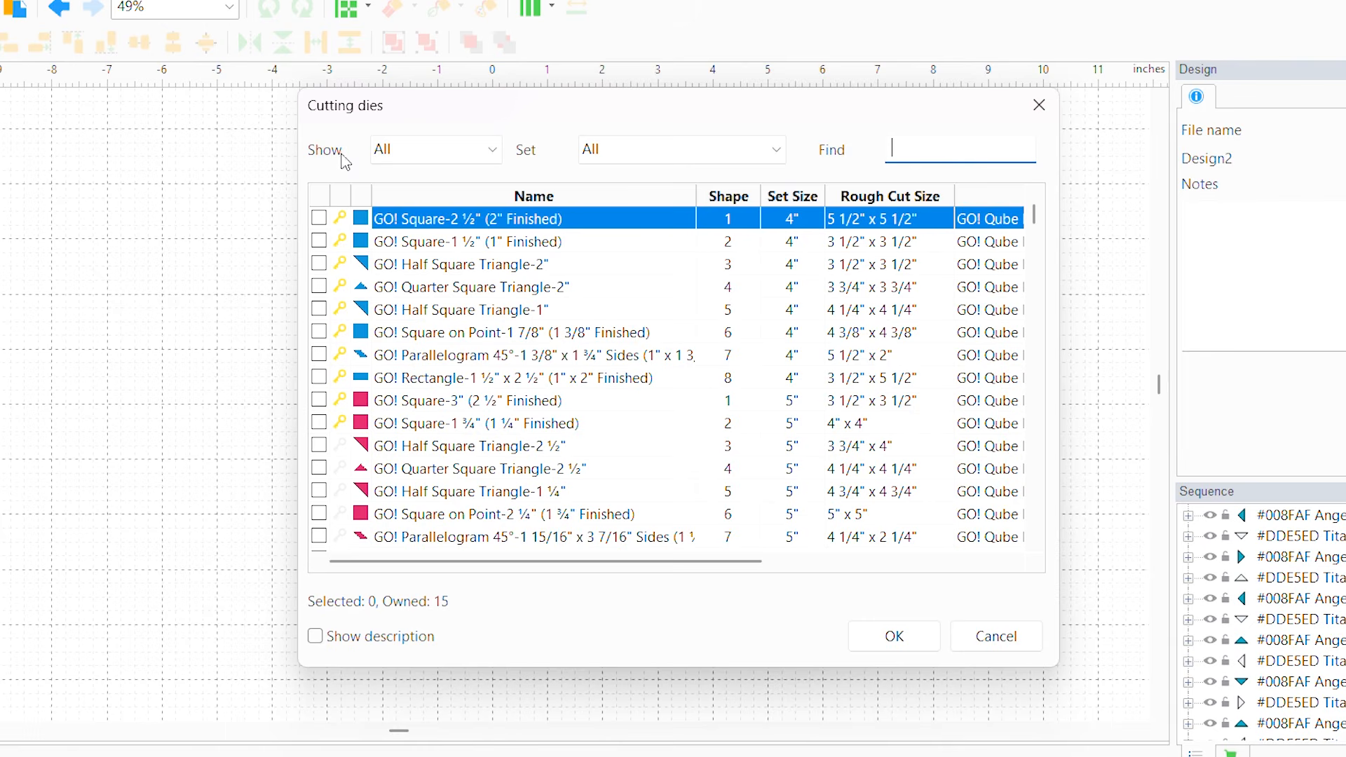
click(495, 152)
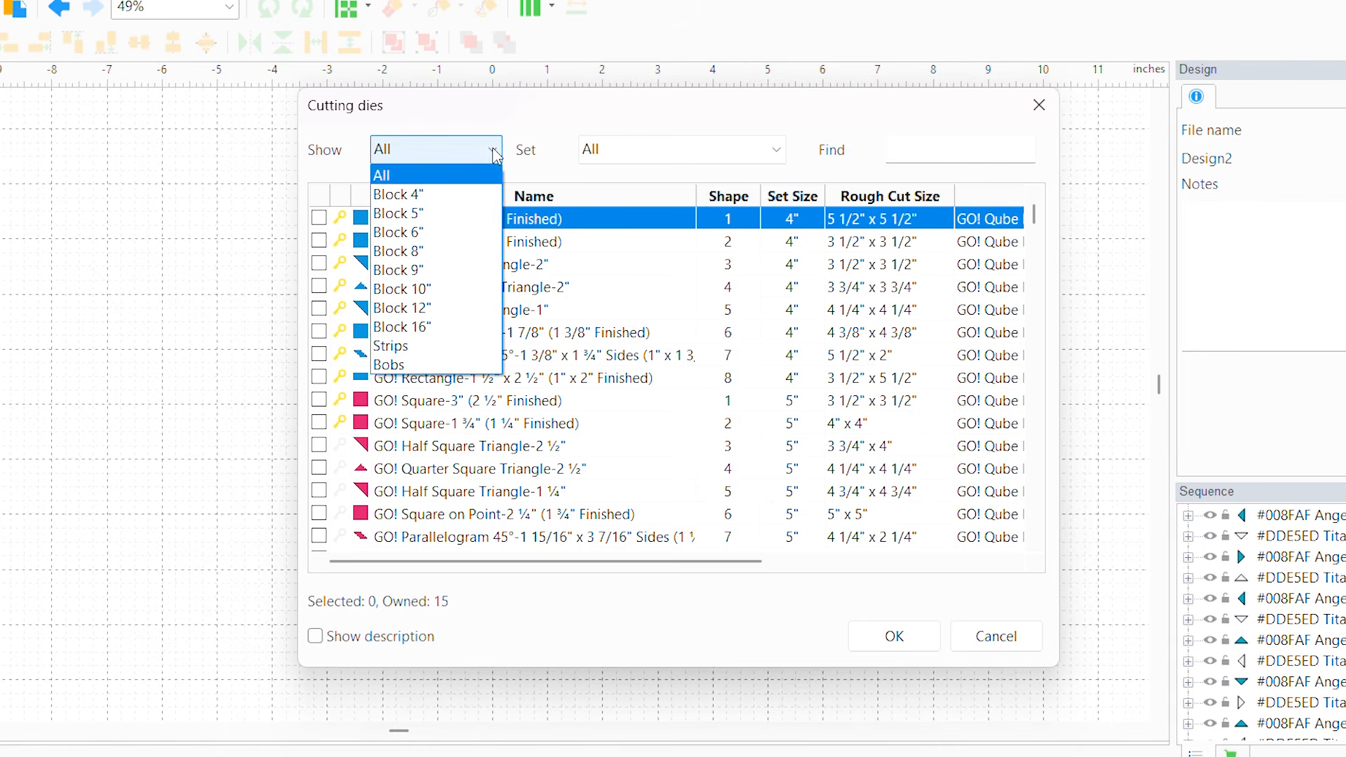
click(423, 354)
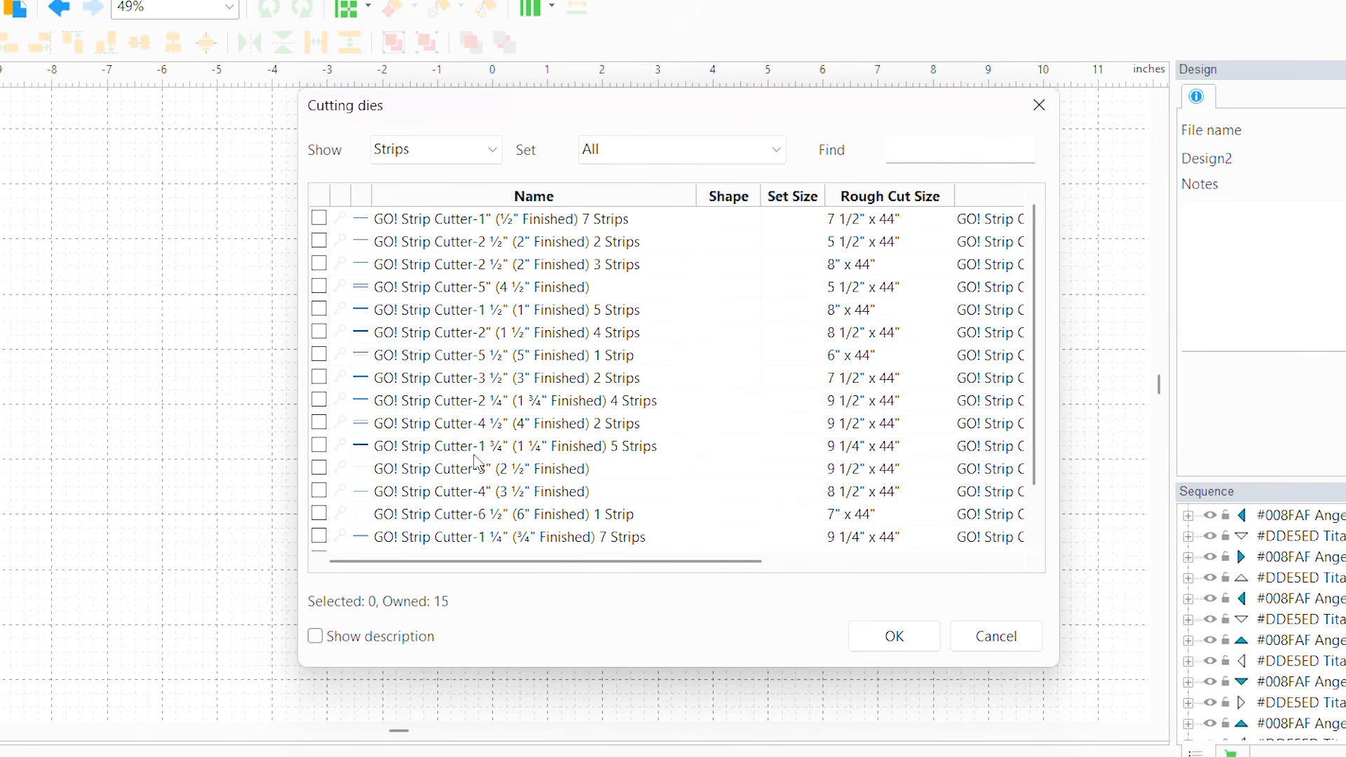
click(320, 447)
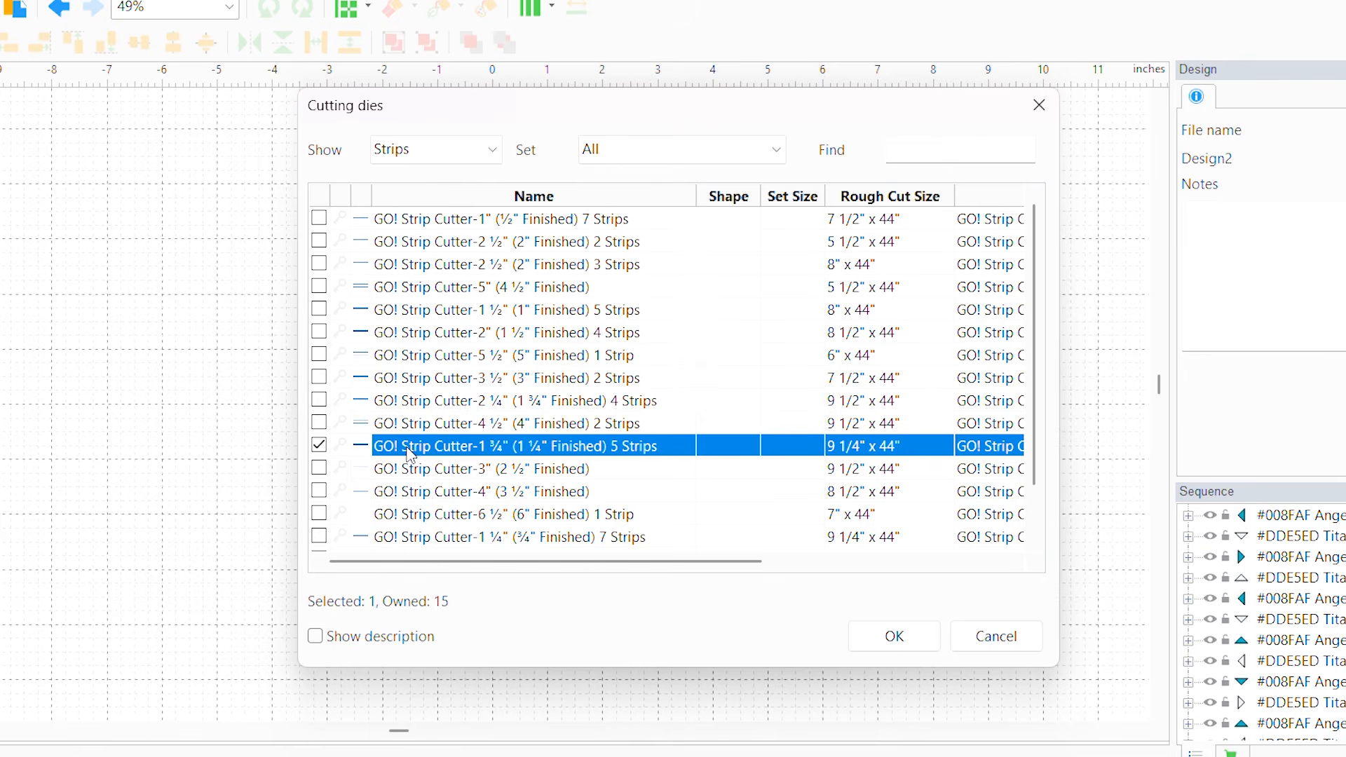
click(895, 636)
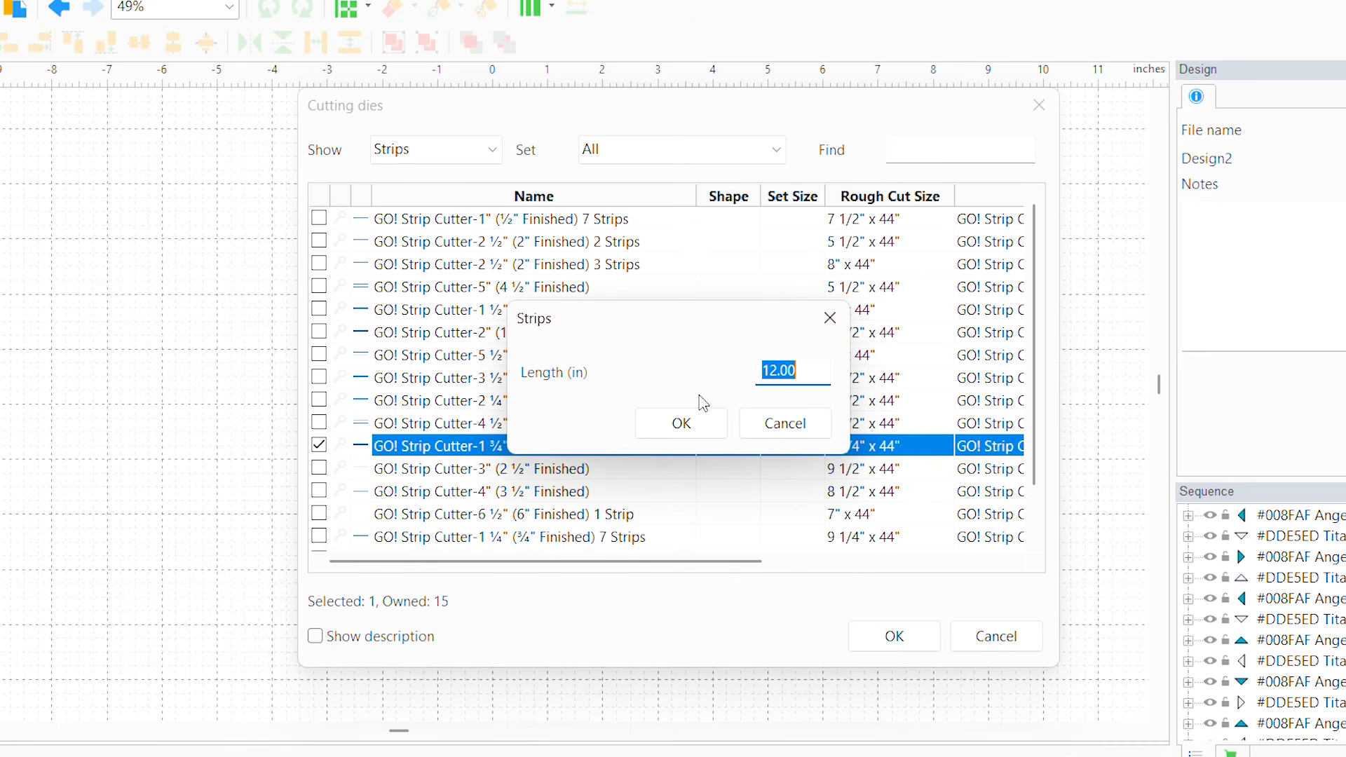
text(7.5)
click(685, 423)
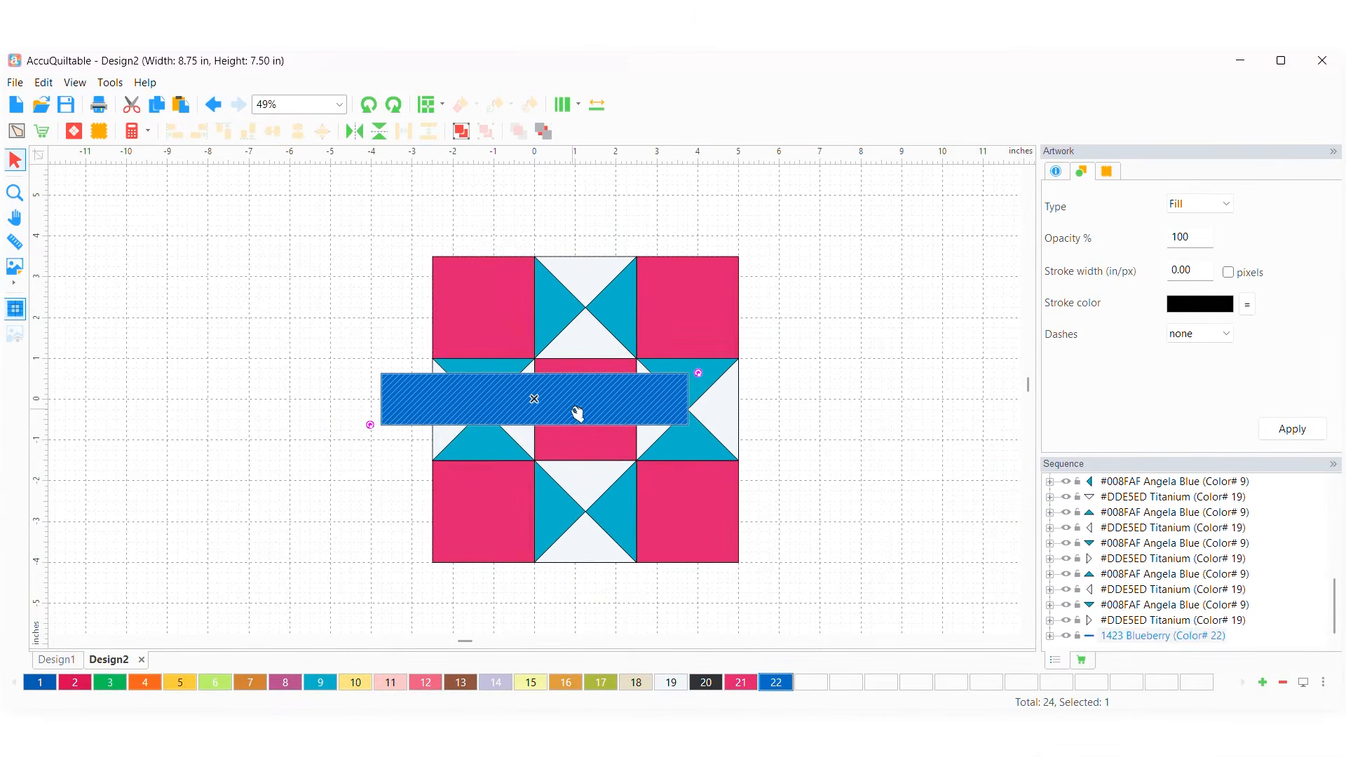
Colour the new strip Scarlet (Color# 2) and fit it upright along the left edge of the quilt block
drag(576, 413, 283, 361)
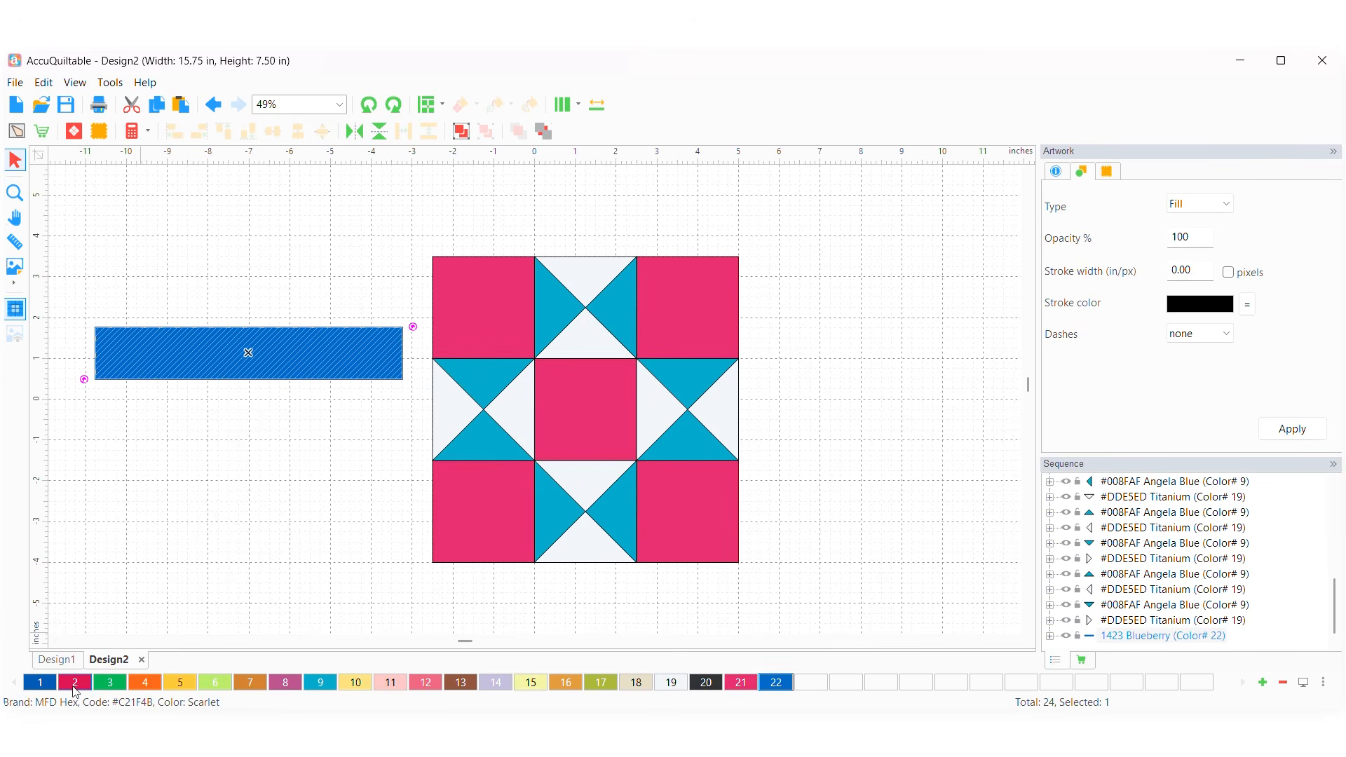
click(75, 684)
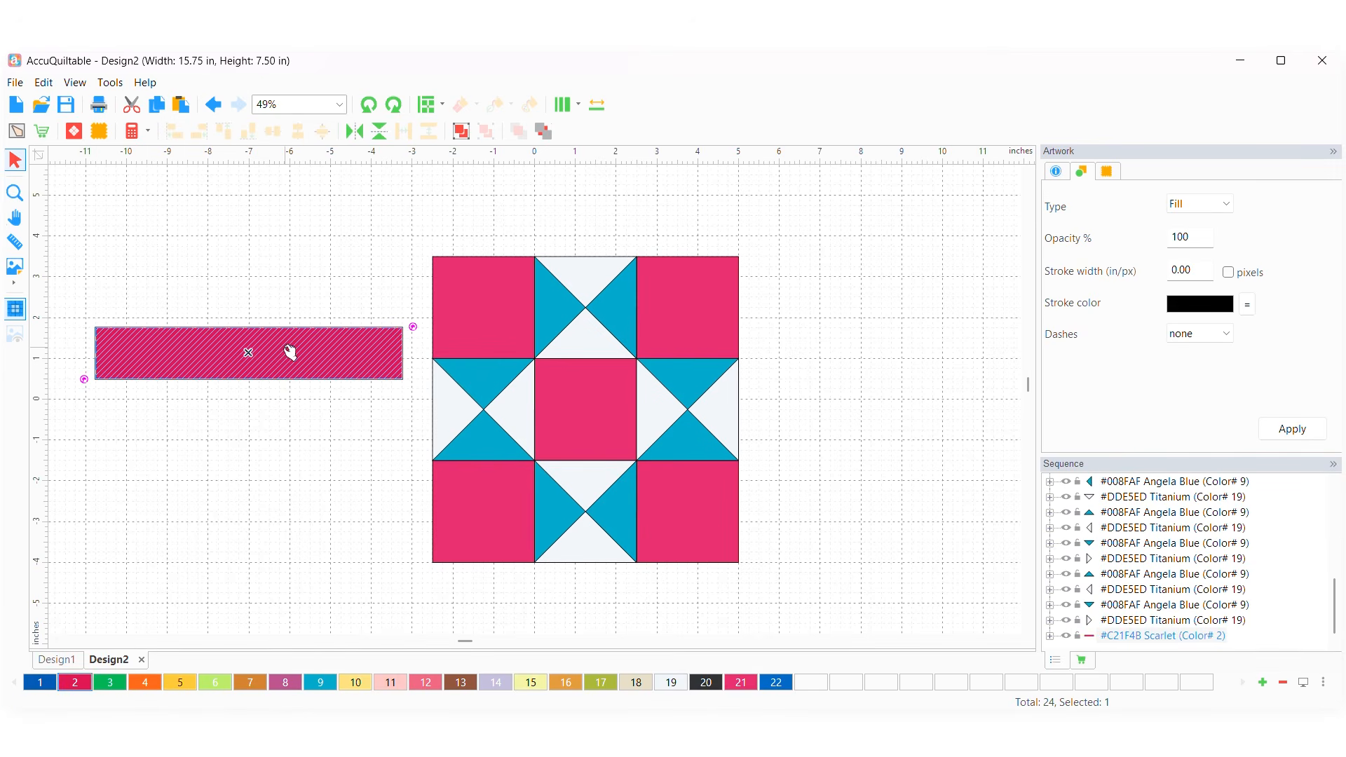
click(370, 107)
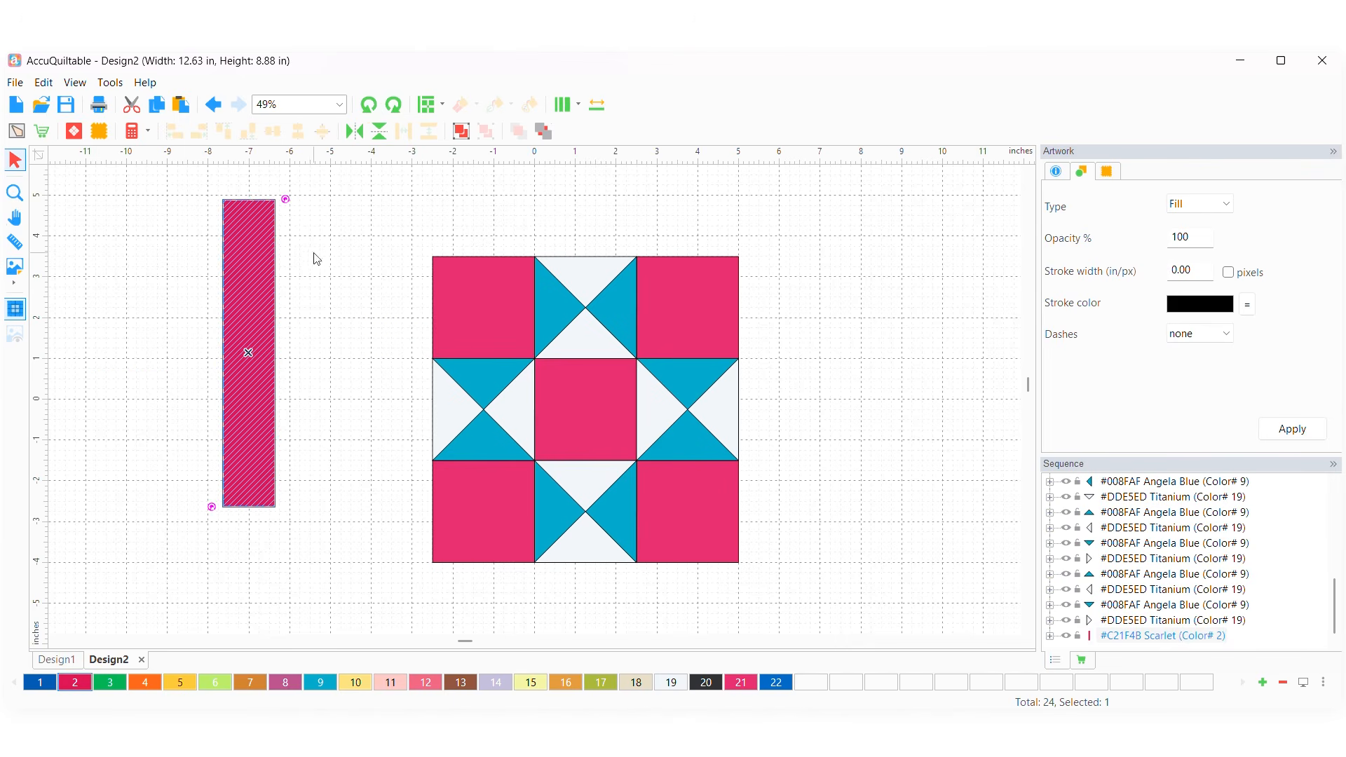
drag(258, 289, 413, 349)
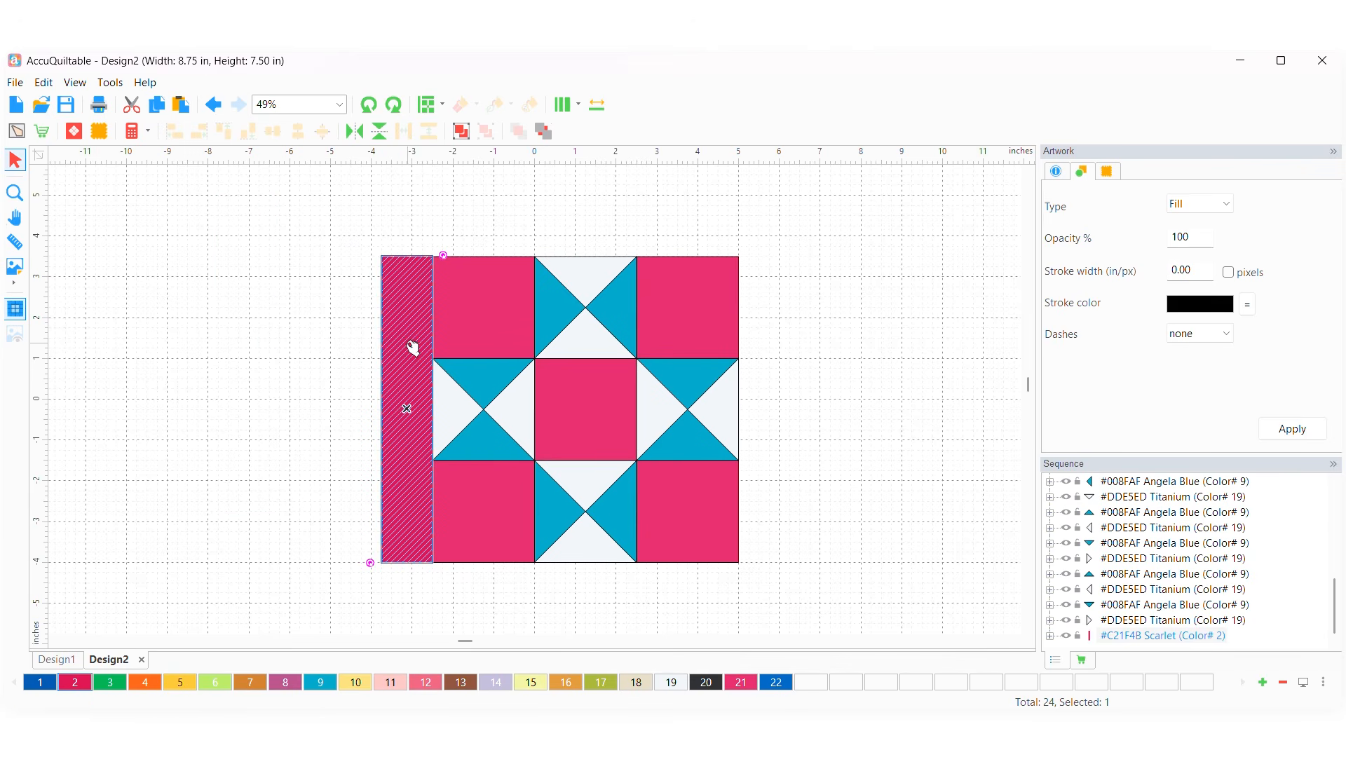
Copy the left border strip and place the duplicate flush against the right edge of the quilt block
right_click(413, 349)
click(448, 394)
click(810, 385)
right_click(810, 385)
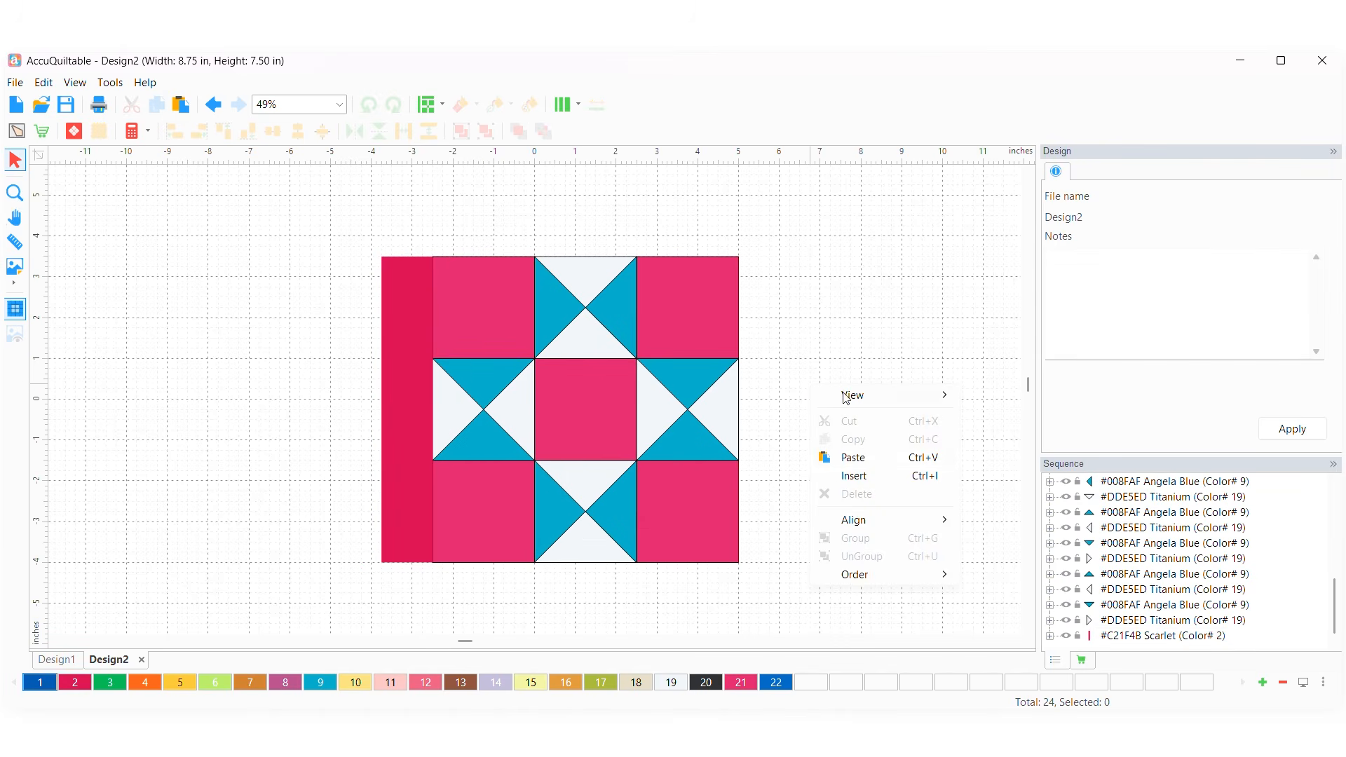
click(881, 457)
mouse_move(418, 398)
mouse_down()
mouse_move(809, 391)
mouse_move(774, 390)
mouse_up()
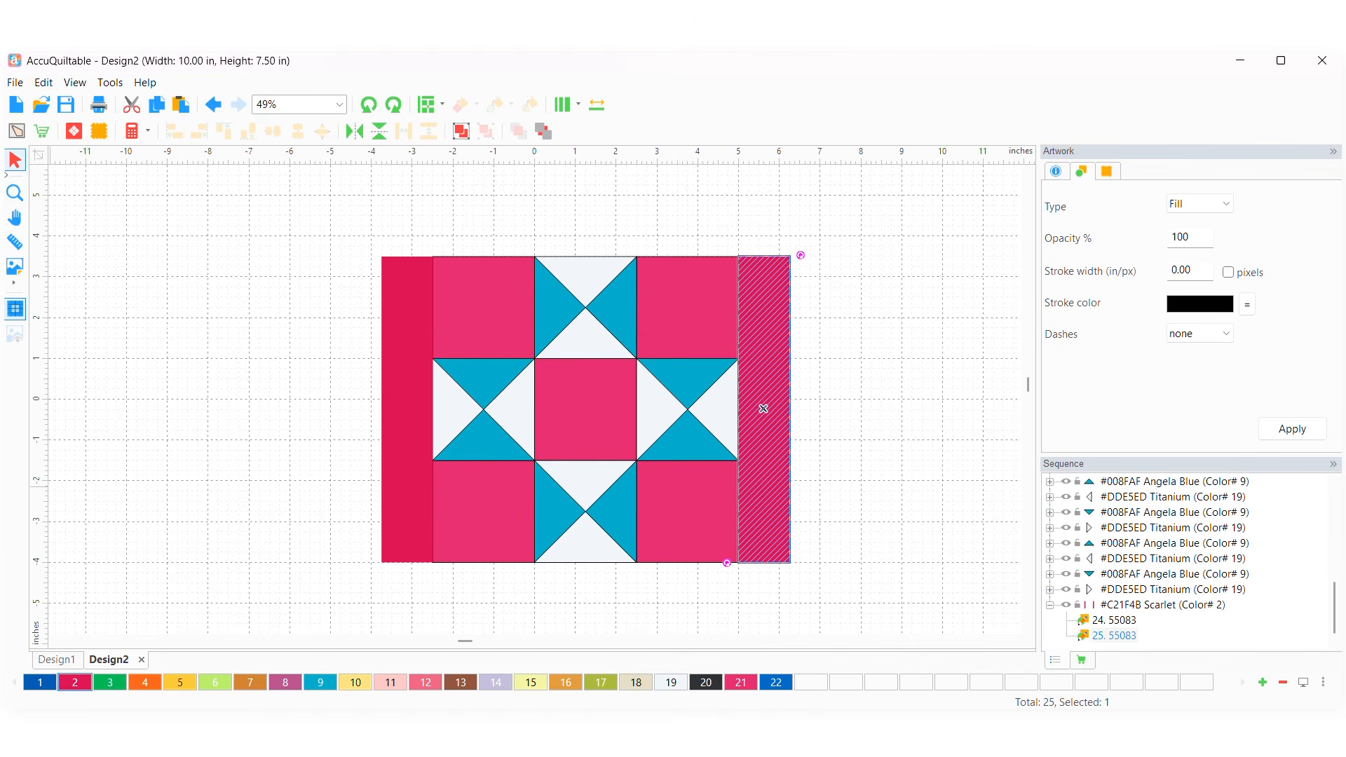
Insert a GO! Strip Cutter-1 ½" (1" Finished) strip from the cutting dies with a length of 10 in
click(17, 133)
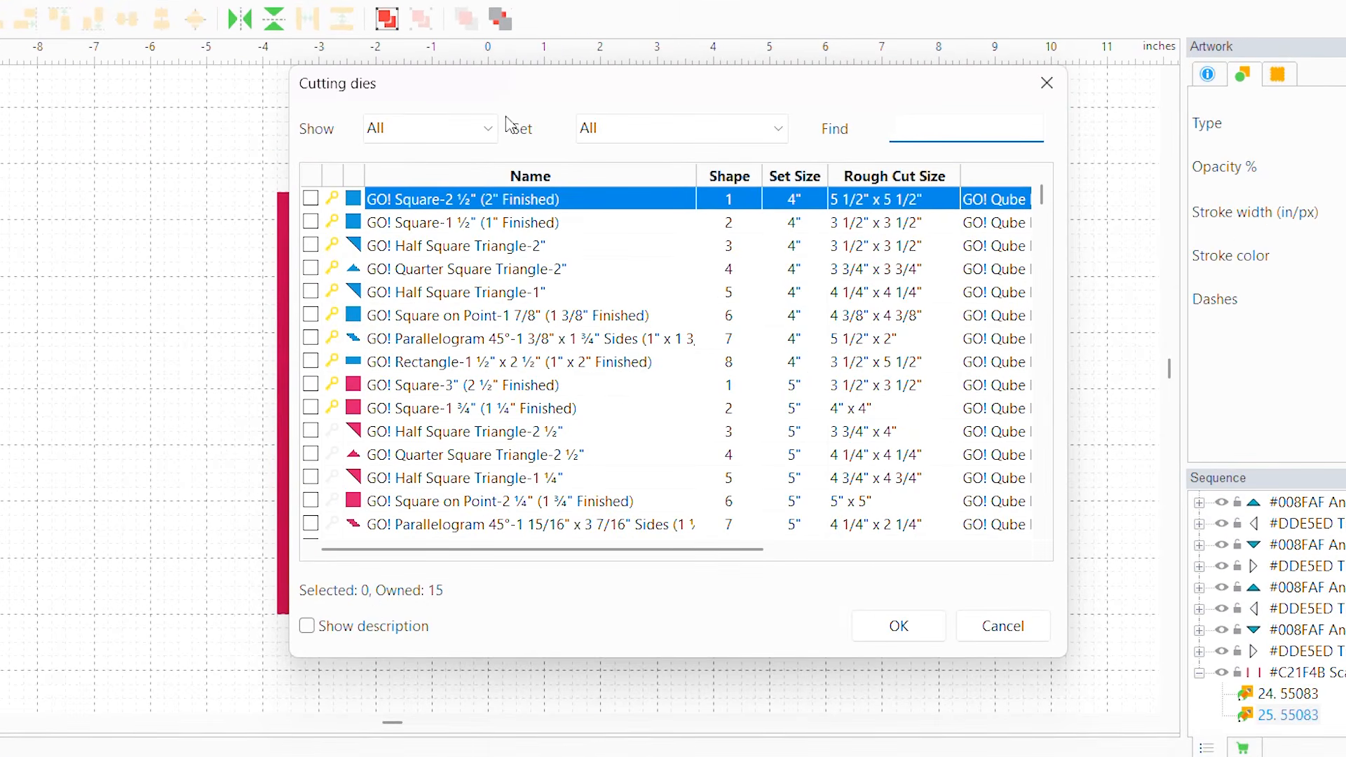
click(486, 129)
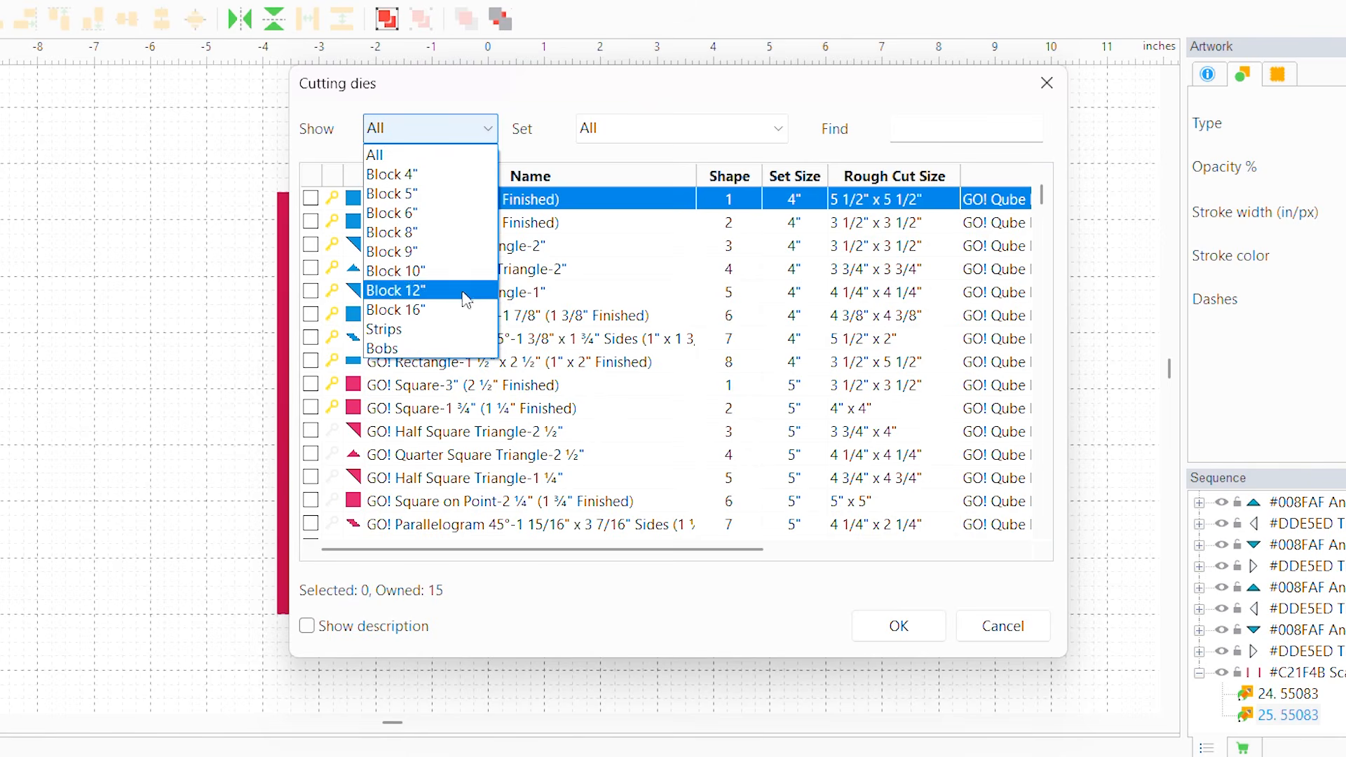
click(453, 329)
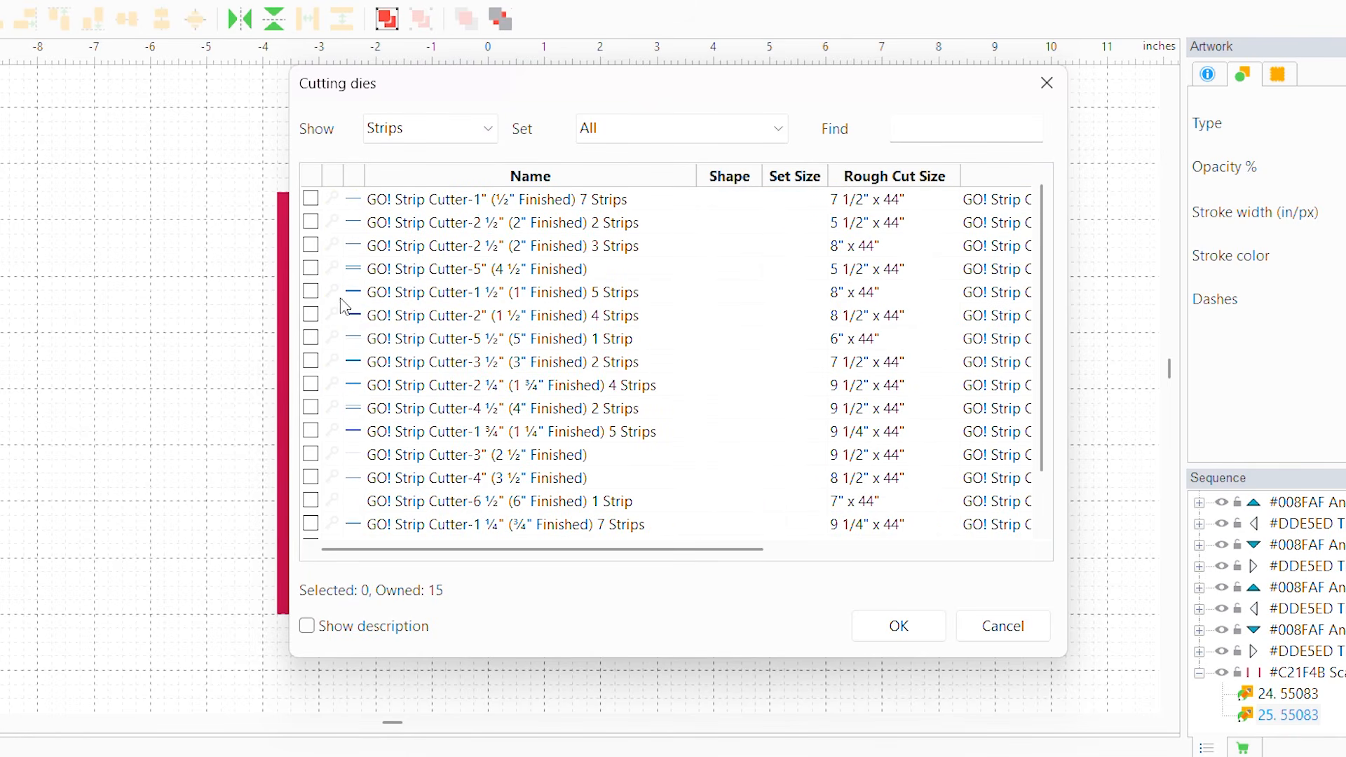
click(311, 293)
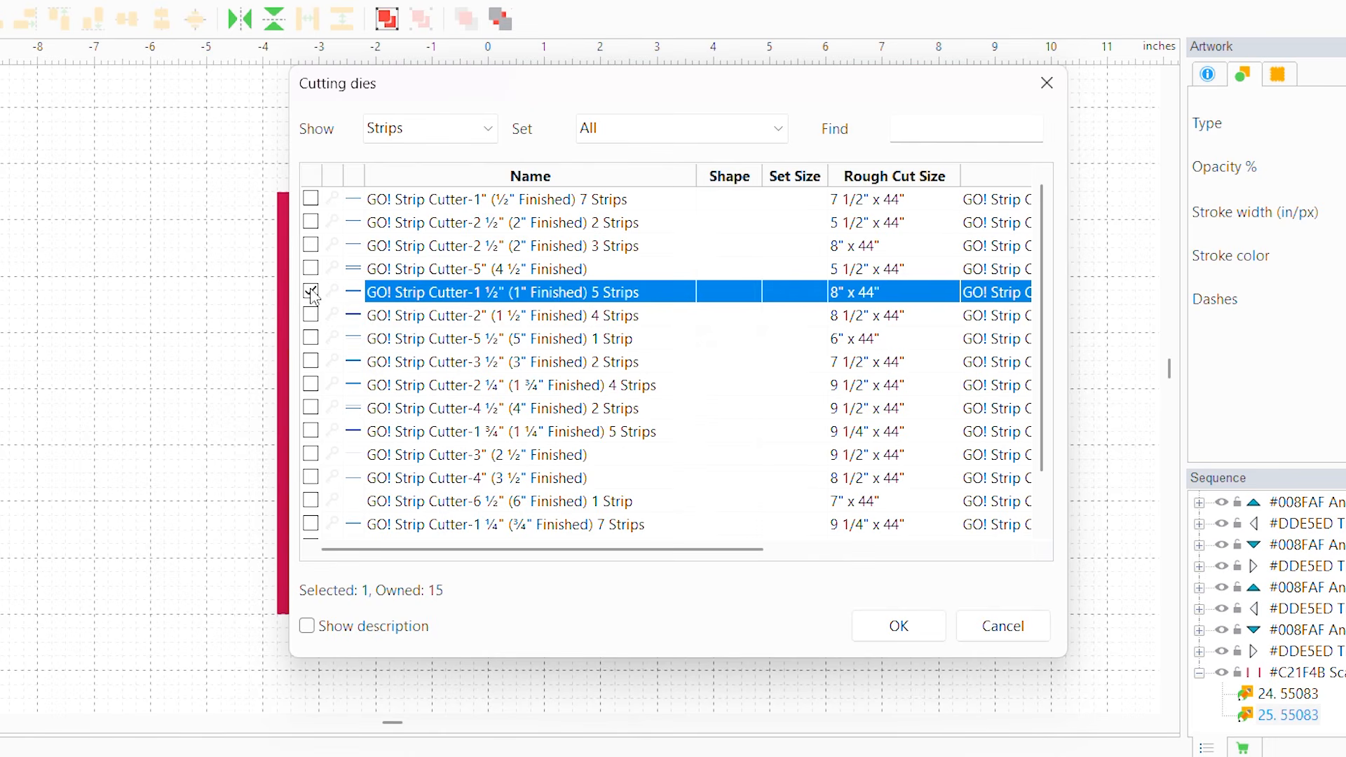
click(899, 626)
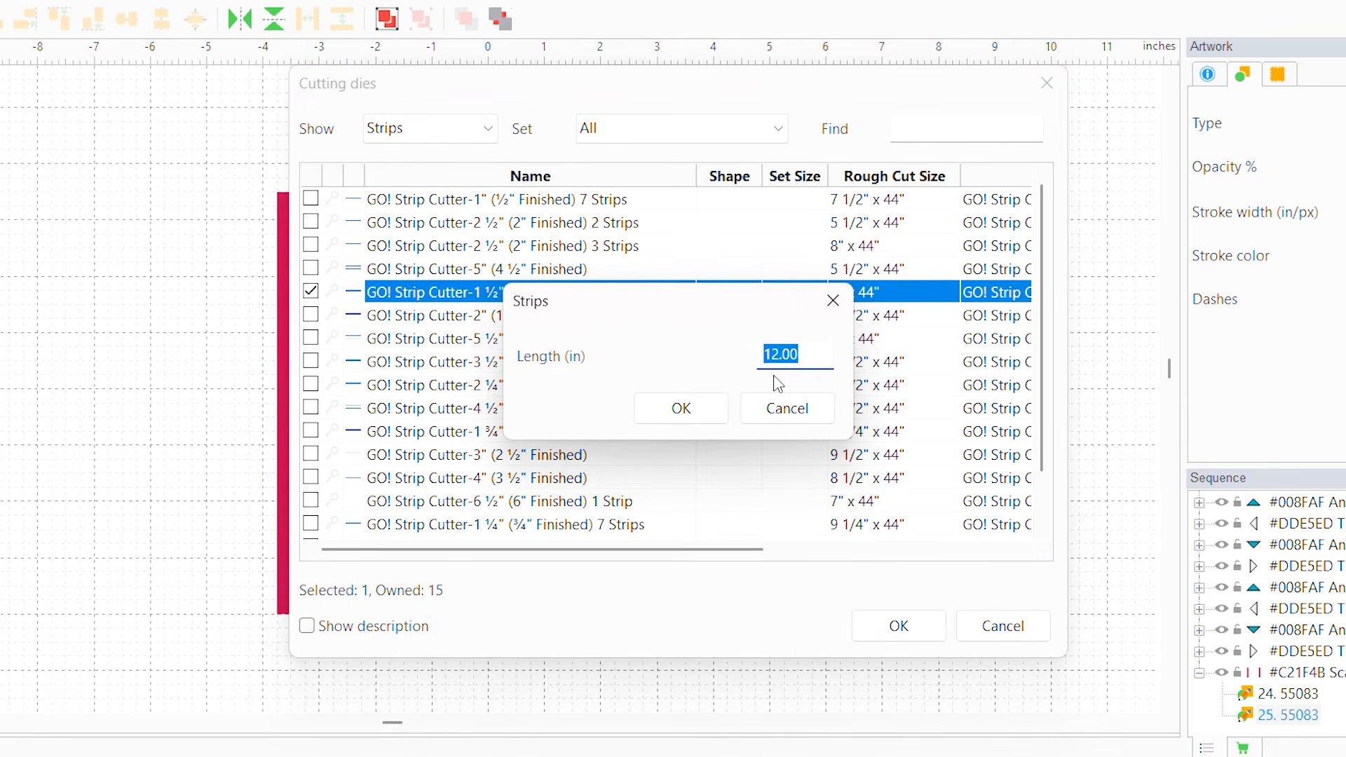
text(10)
click(693, 412)
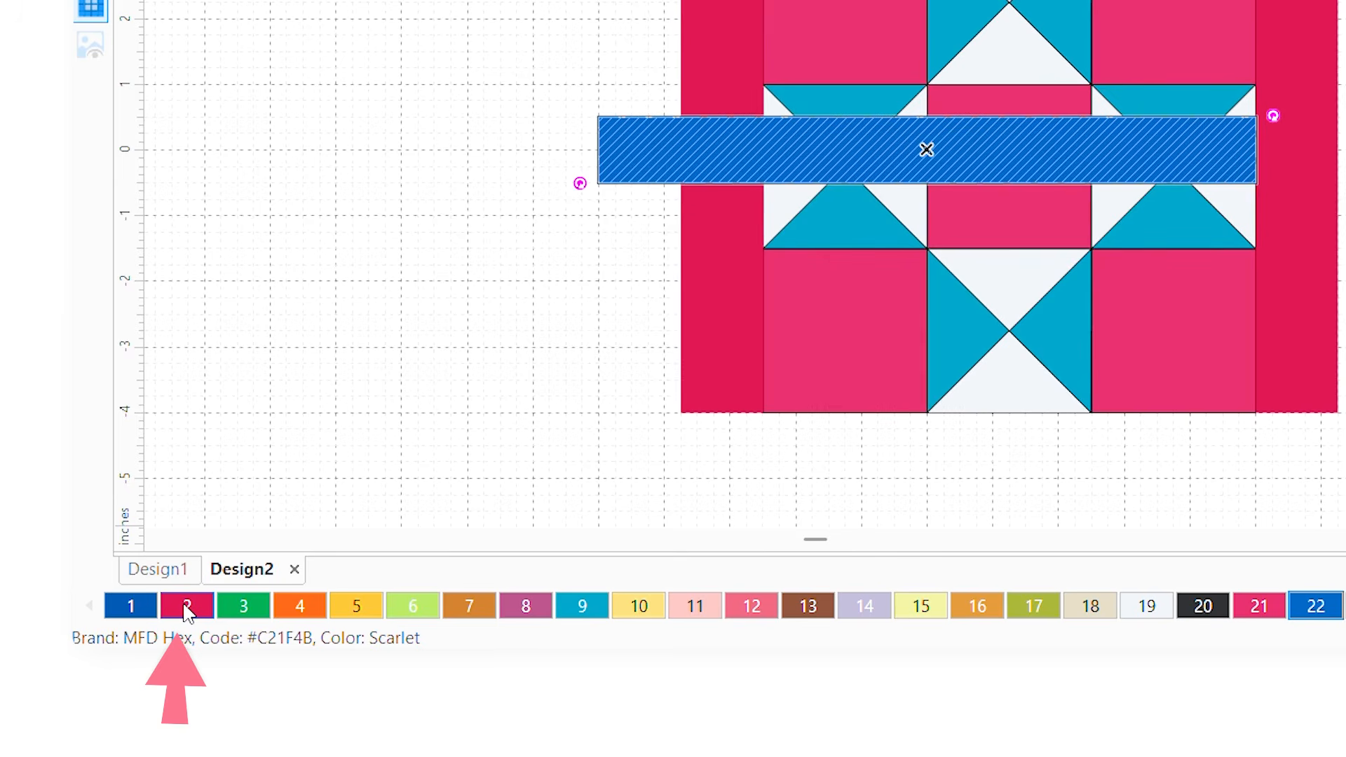
Colour the horizontal strip Scarlet (Color# 2) and fit it along the block's top edge, spanning both side borders
click(187, 607)
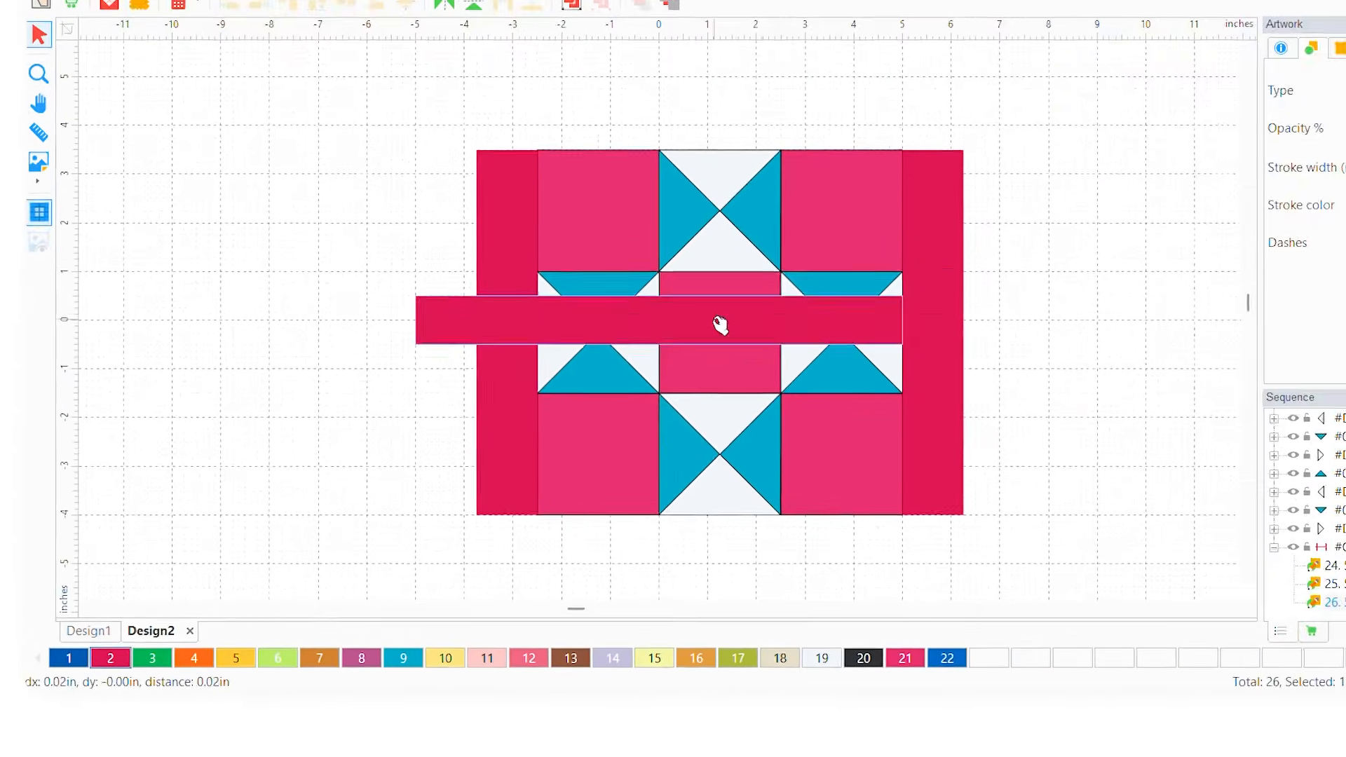
drag(721, 325, 777, 131)
drag(633, 240, 629, 240)
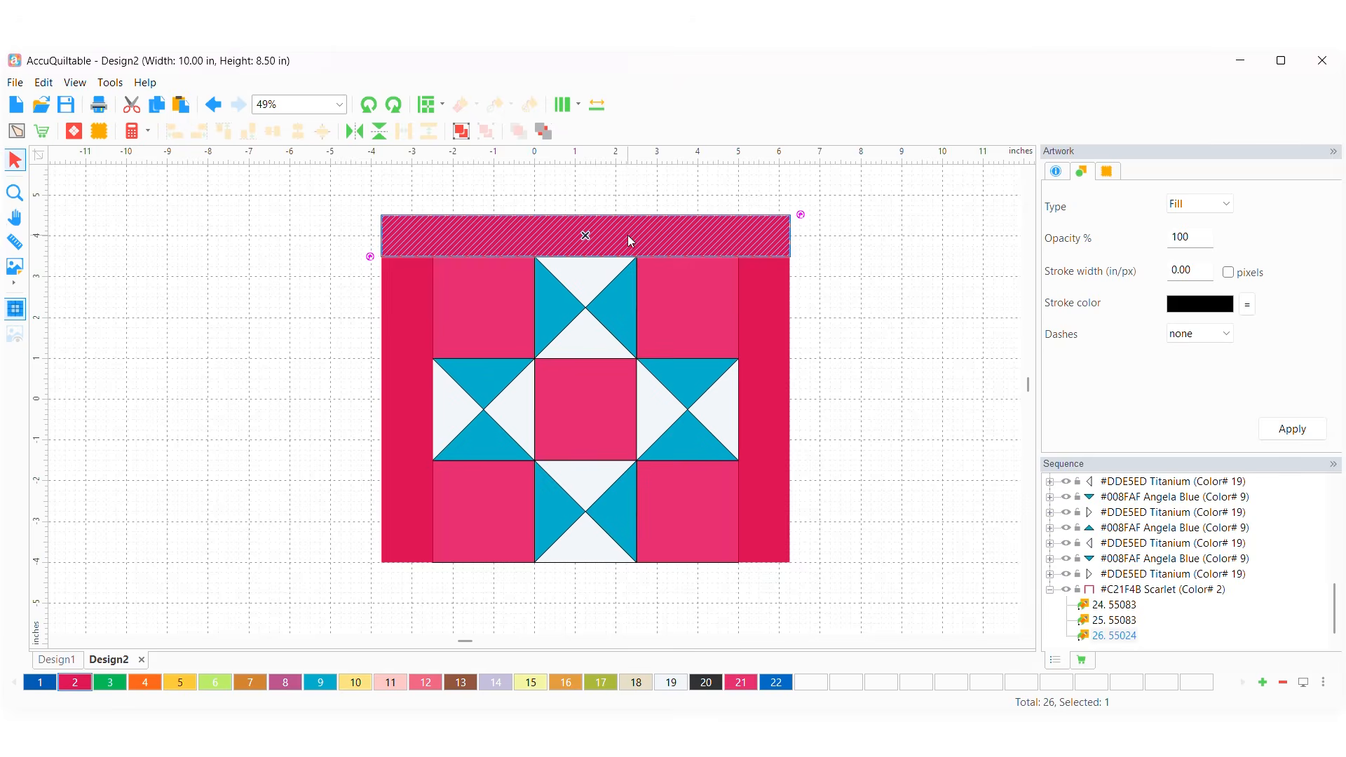
Copy the top border strip and fit the duplicate along the bottom edge of the block and side borders
right_click(629, 241)
click(685, 290)
right_click(572, 607)
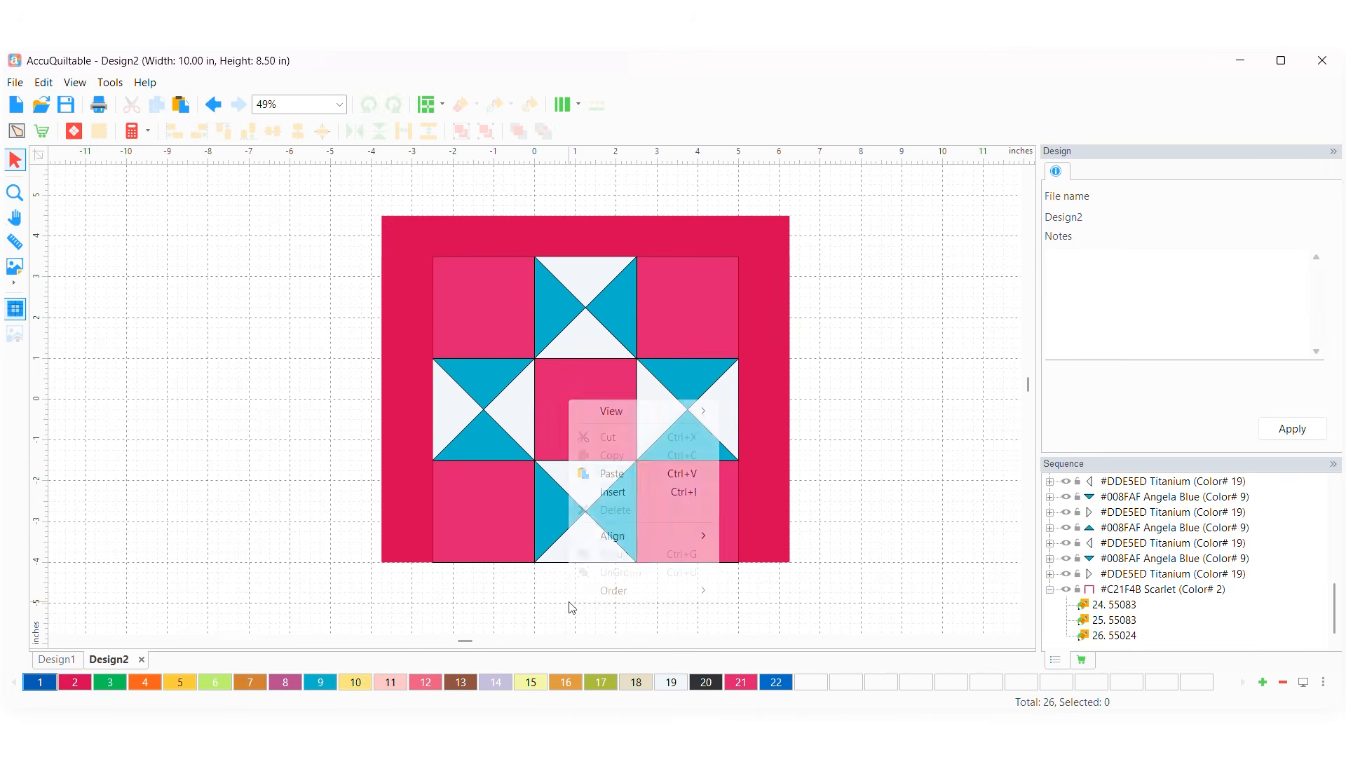
click(655, 474)
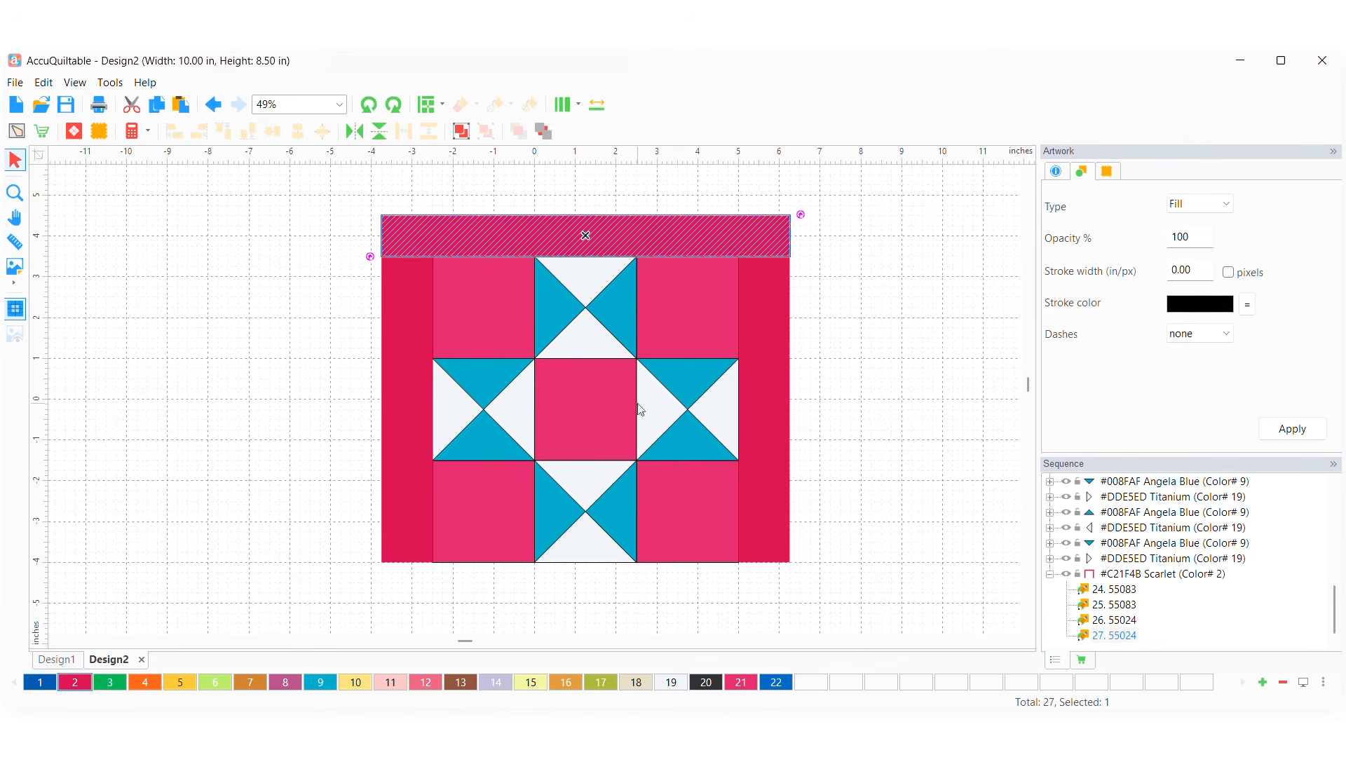
drag(610, 239, 600, 582)
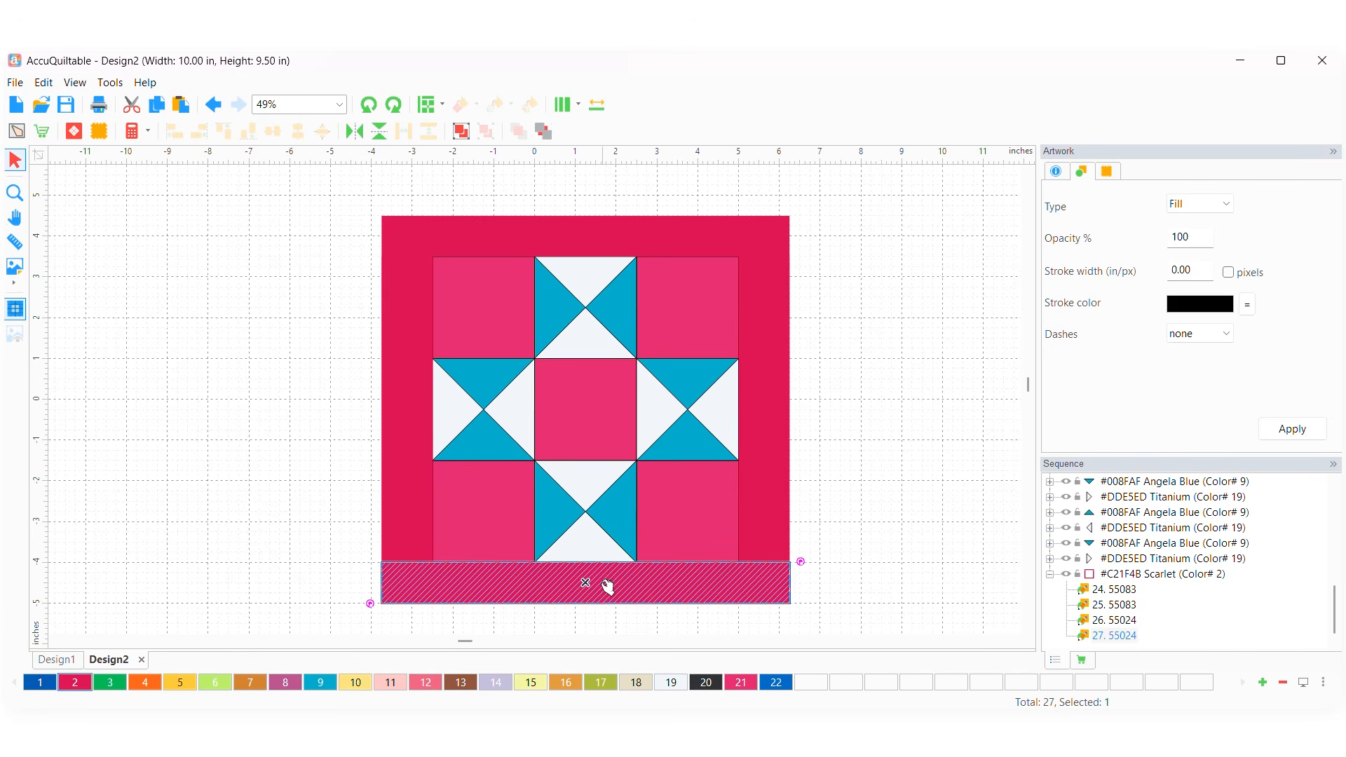
click(121, 414)
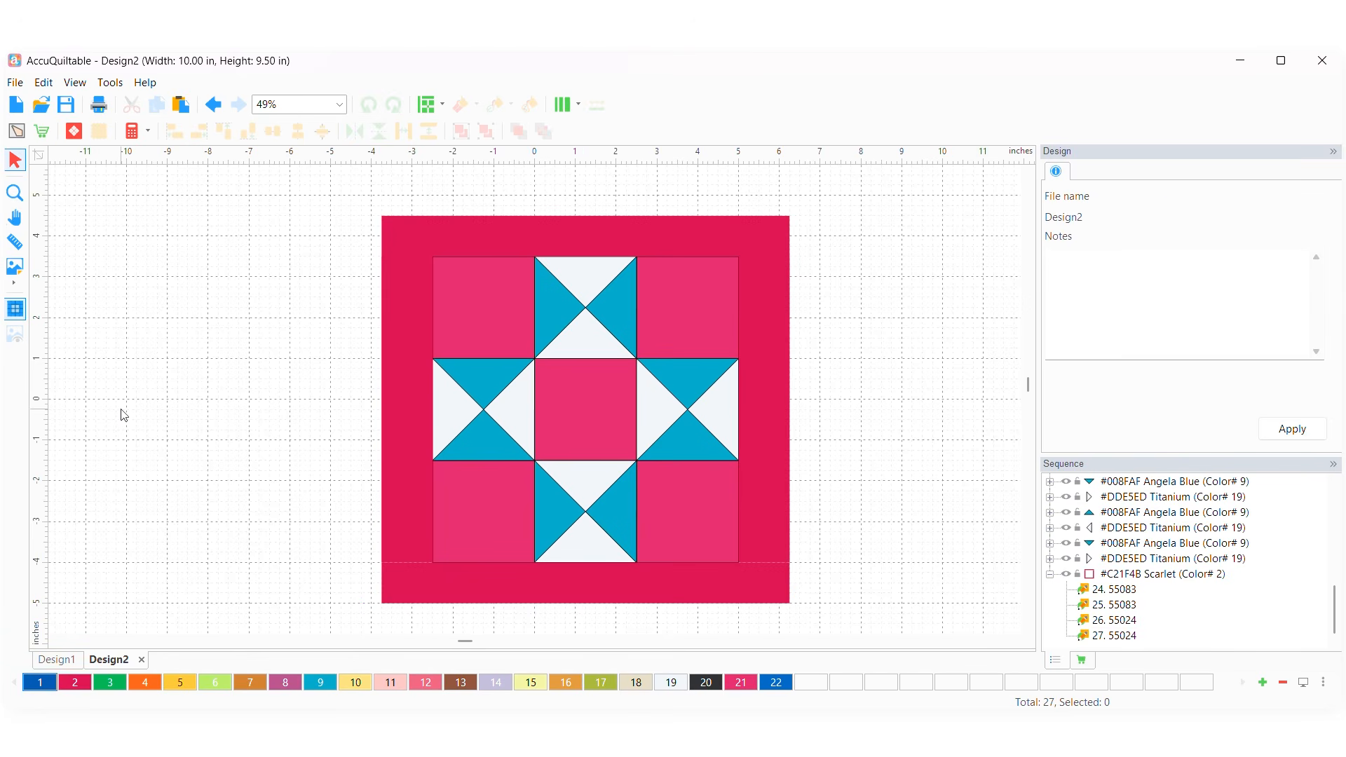